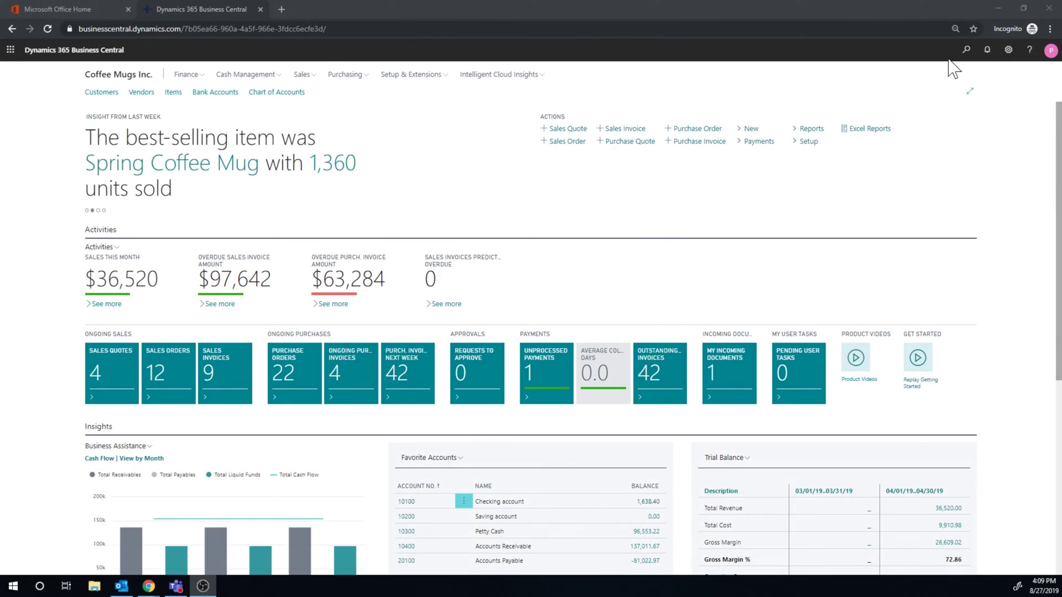
Check the current Bin Contents page, then go back to the home page.
{"action": "left_click", "coordinate": [967, 50]}
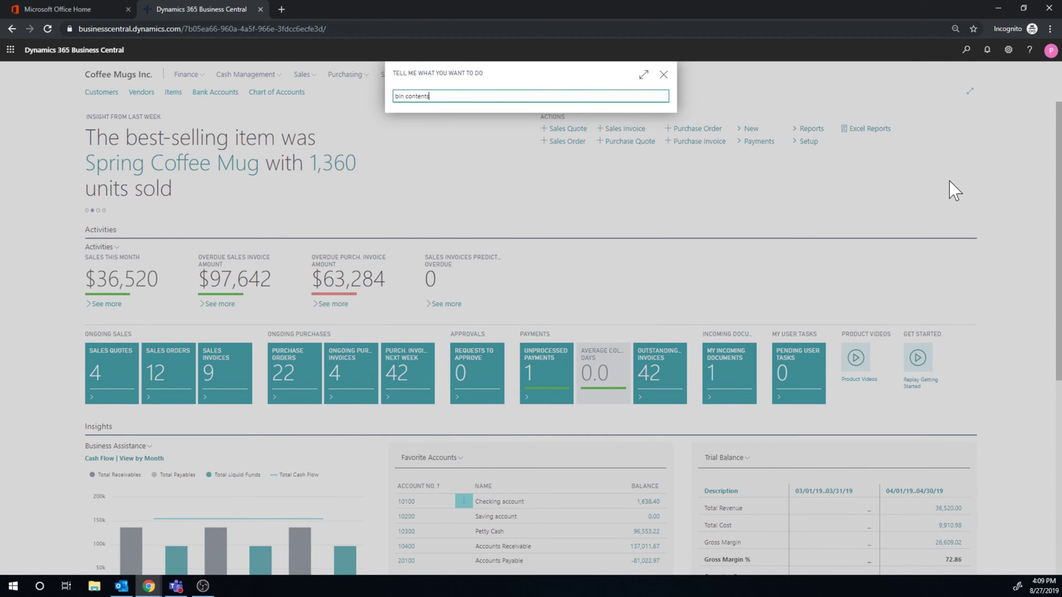
{"action": "key", "text": "Return"}
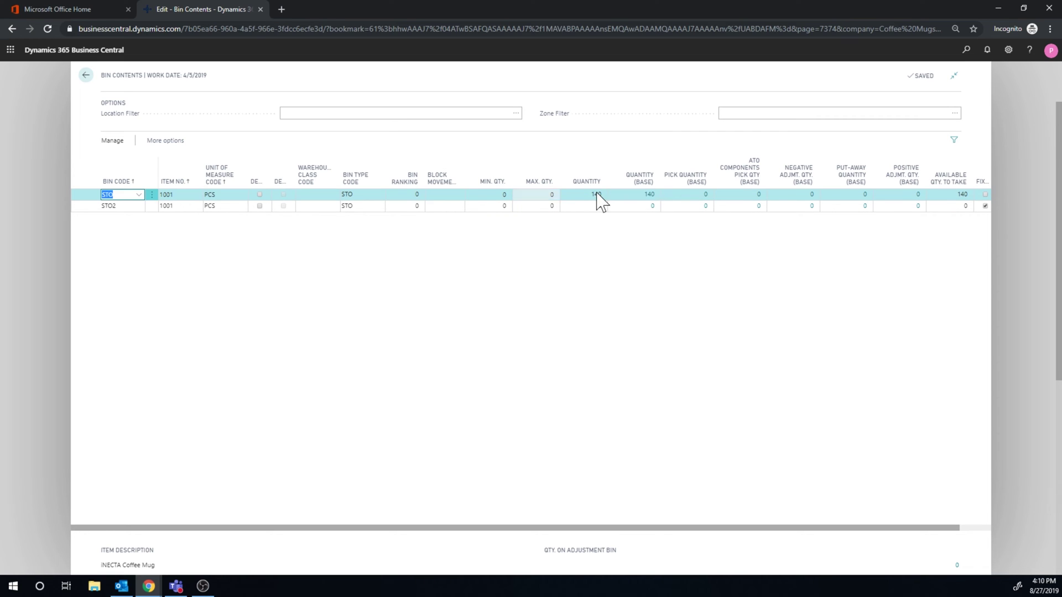
{"action": "left_click", "coordinate": [986, 206]}
{"action": "left_click", "coordinate": [86, 75]}
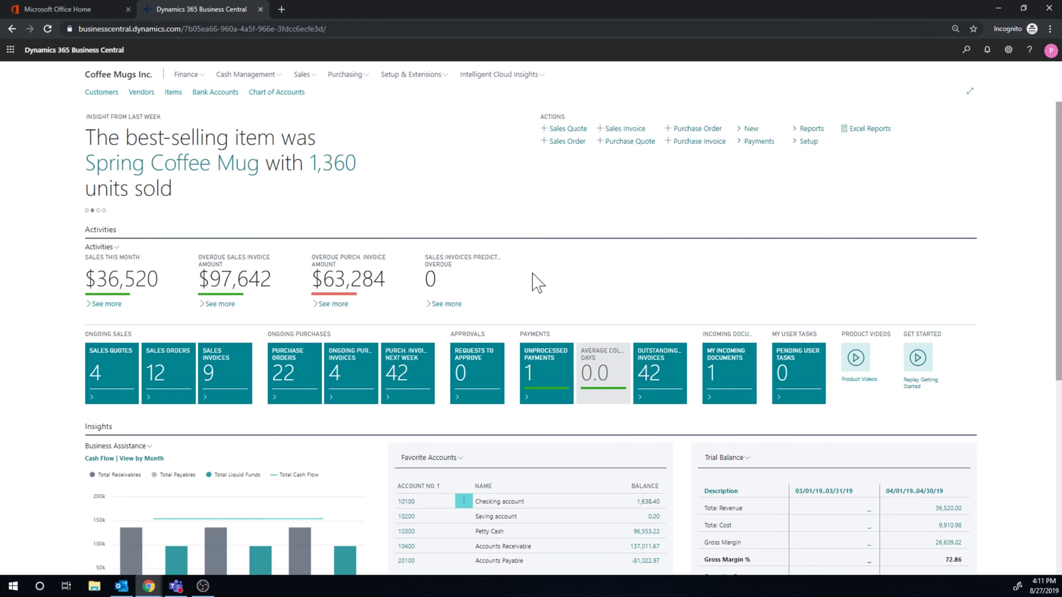
In Movement Worksheets, start a line for item 1001 taken from zone STO, bin STO.
{"action": "left_click", "coordinate": [966, 51]}
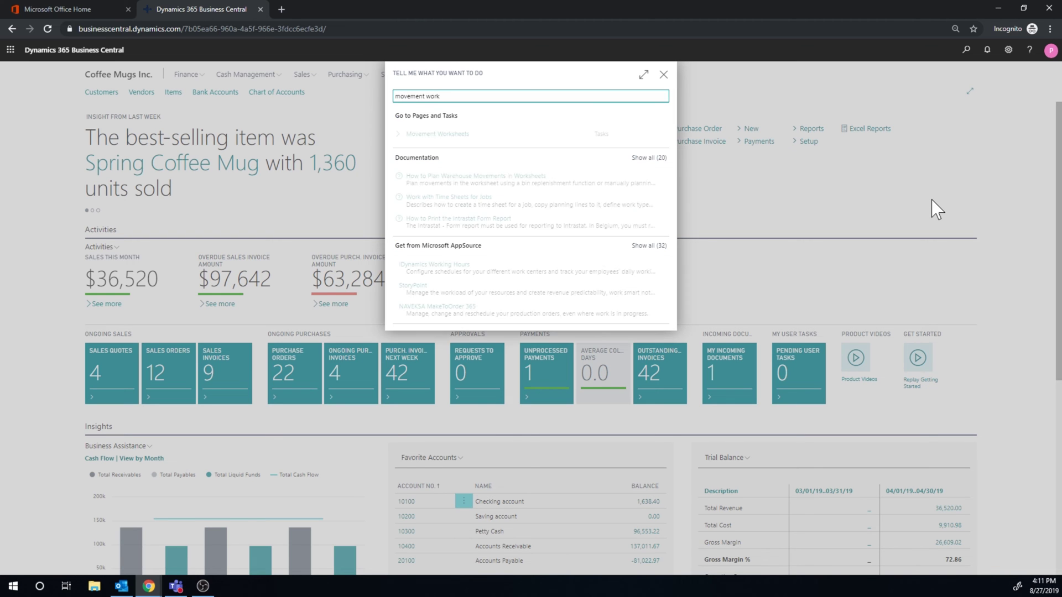
{"action": "left_click", "coordinate": [465, 141]}
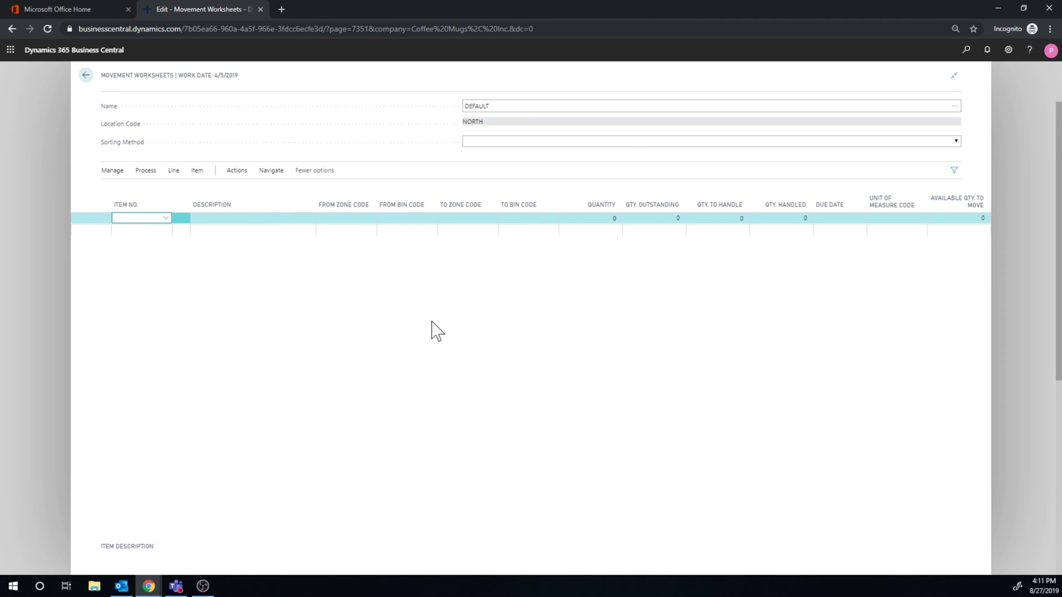
{"action": "left_click", "coordinate": [166, 218]}
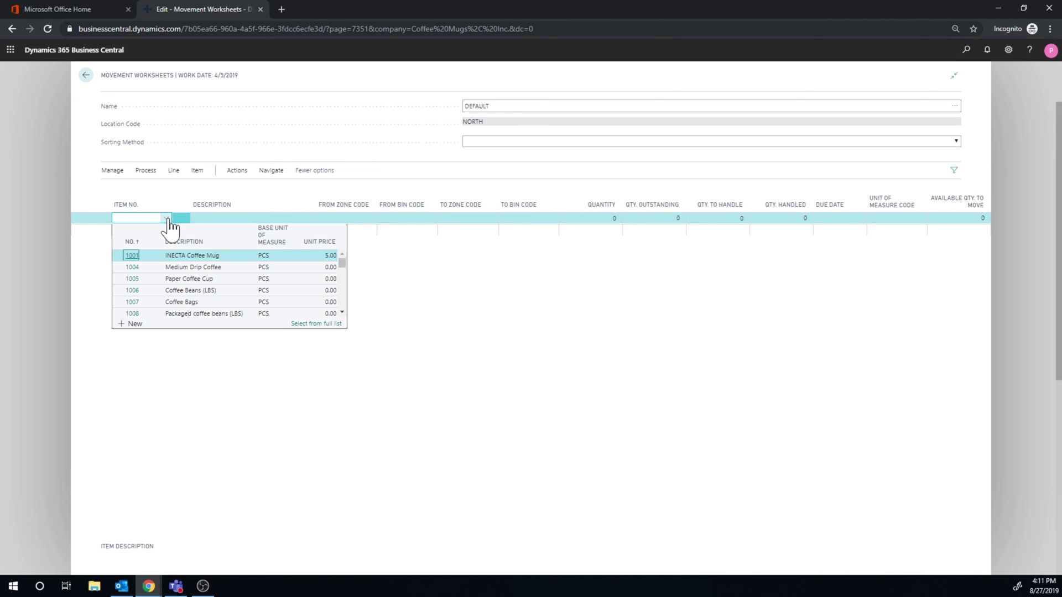
{"action": "left_click", "coordinate": [194, 256]}
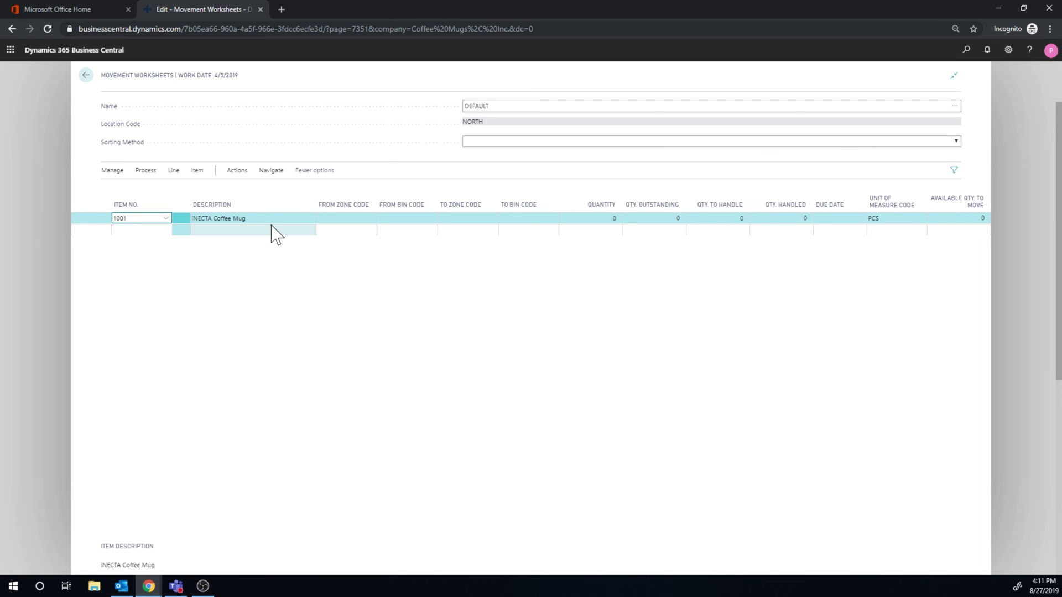
{"action": "key", "text": "Tab"}
{"action": "key", "text": "alt+Down"}
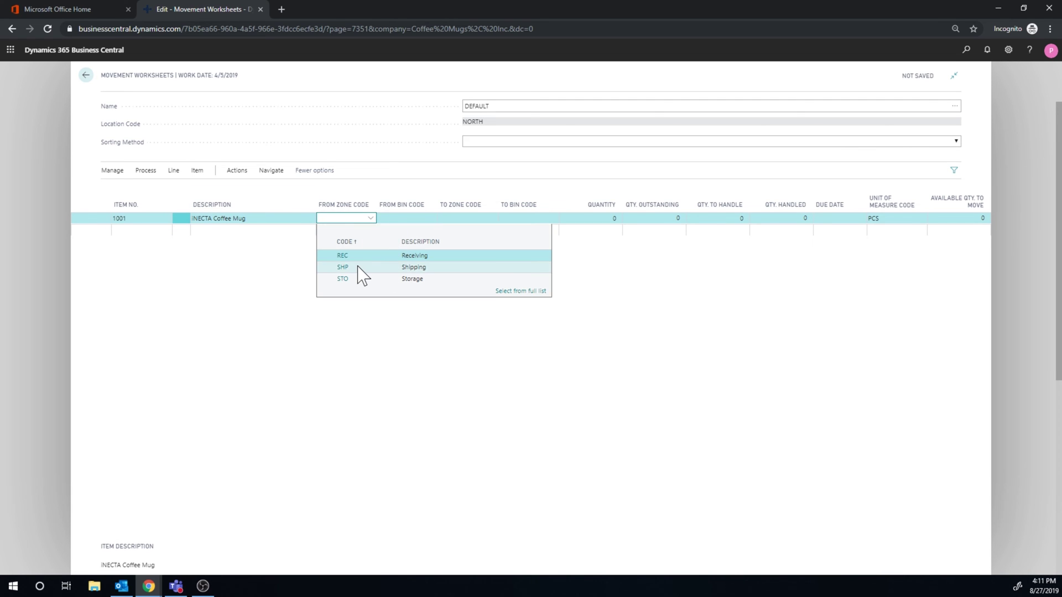
{"action": "left_click", "coordinate": [365, 278]}
{"action": "key", "text": "Tab"}
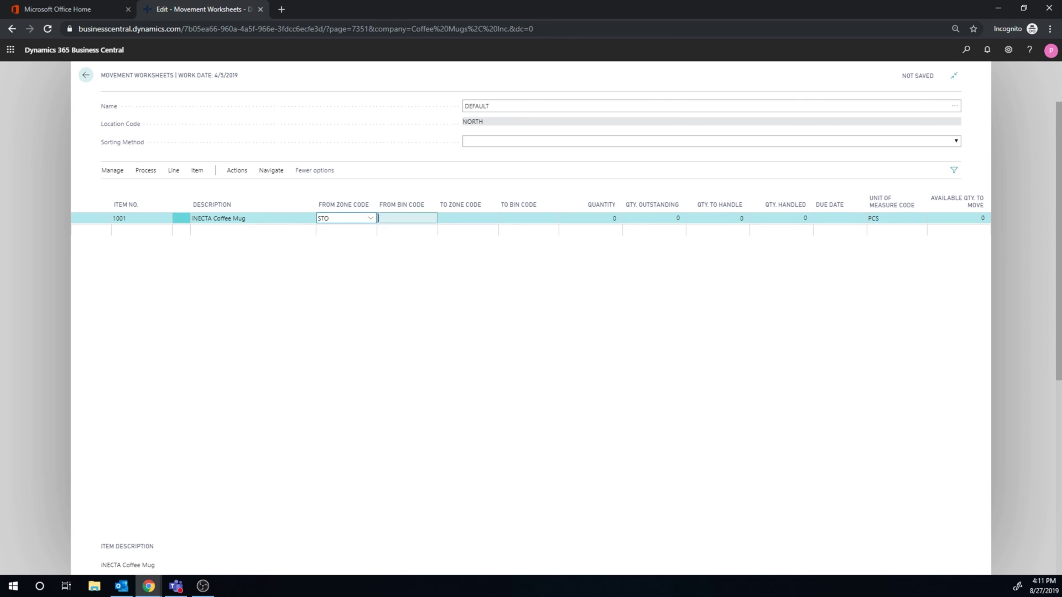
{"action": "left_click", "coordinate": [432, 219]}
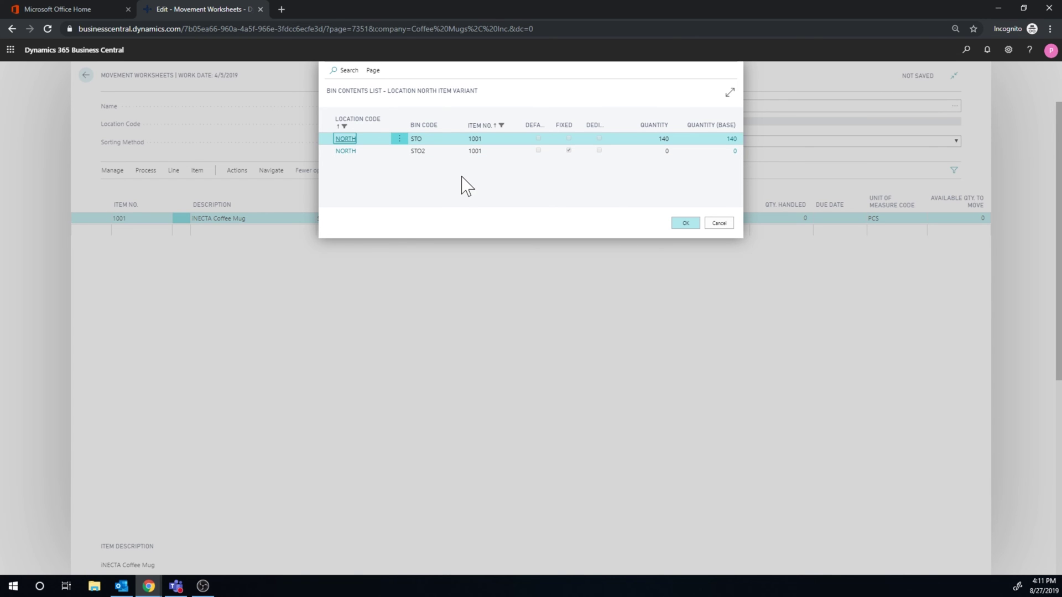
{"action": "left_click", "coordinate": [683, 224]}
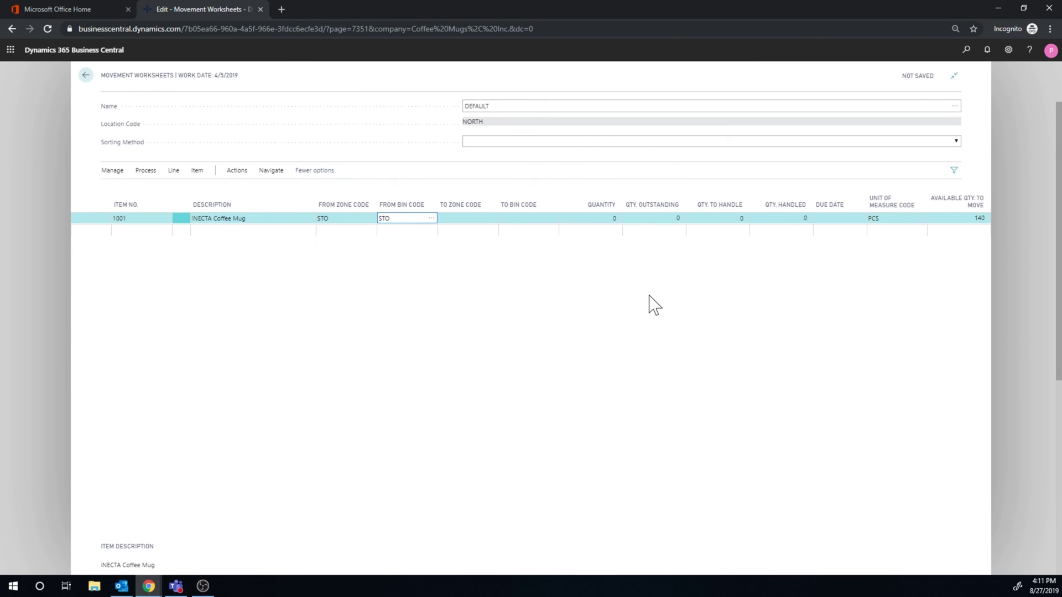
Set the line's destination to zone STO, bin STO2, with quantity 140.
{"action": "key", "text": "Tab"}
{"action": "left_click", "coordinate": [492, 218]}
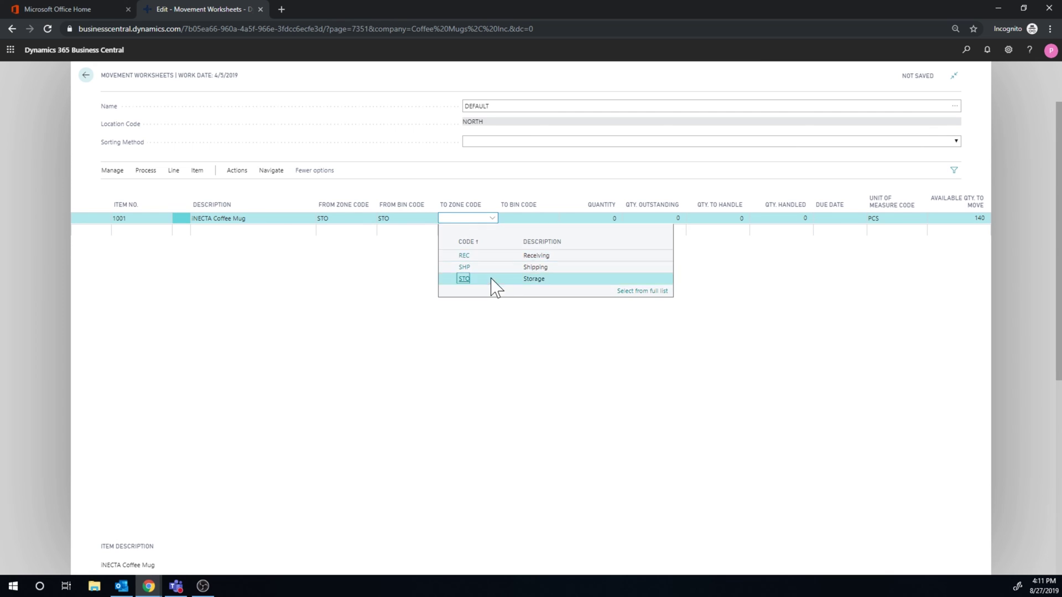
{"action": "left_click", "coordinate": [492, 279]}
{"action": "key", "text": "Tab"}
{"action": "left_click", "coordinate": [552, 218]}
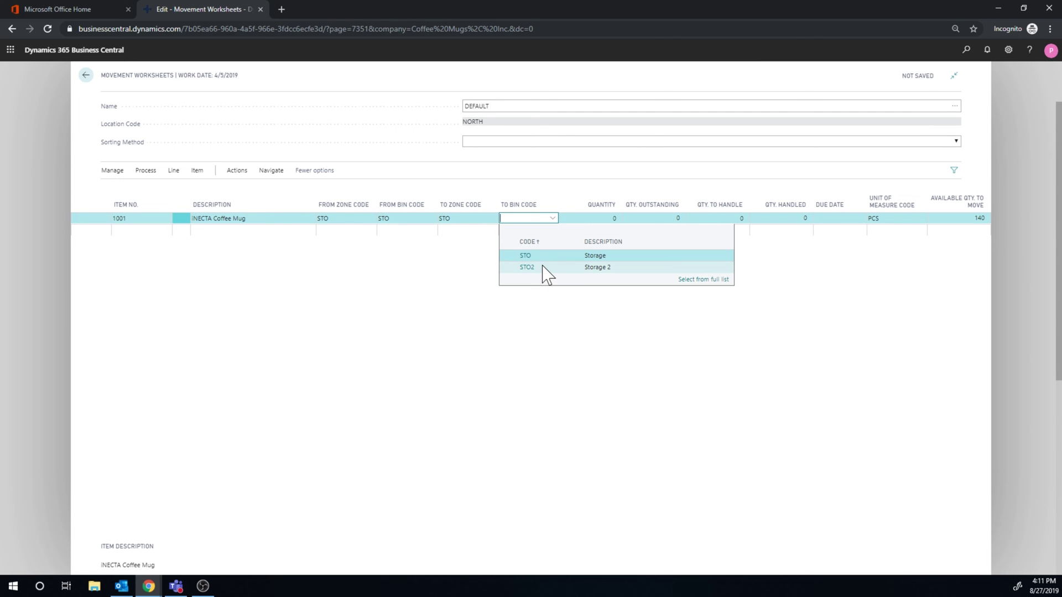
{"action": "left_click", "coordinate": [543, 268]}
{"action": "key", "text": "Tab"}
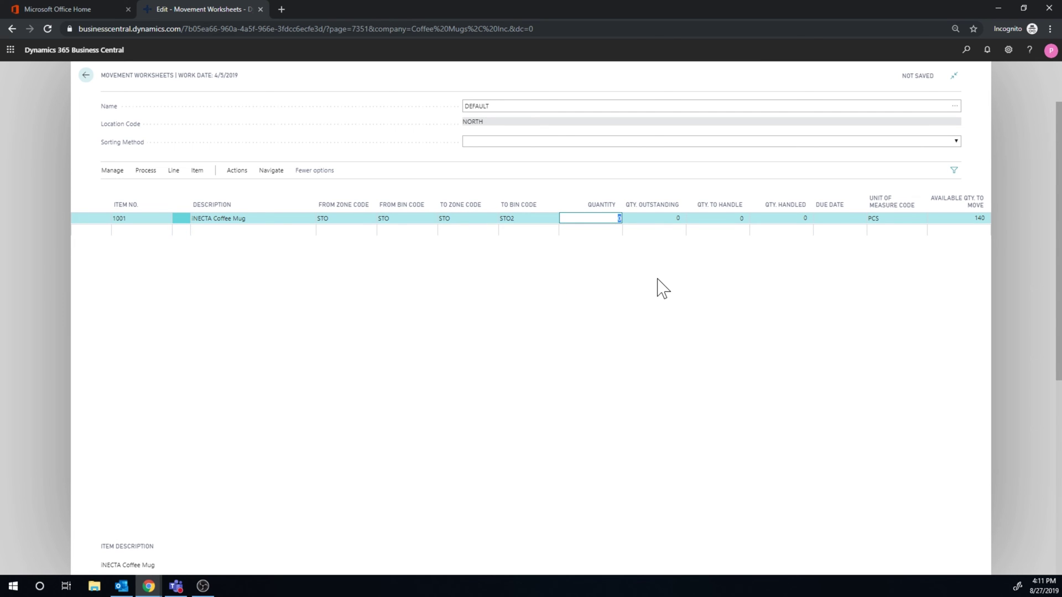
{"action": "type", "text": "140"}
{"action": "key", "text": "Tab"}
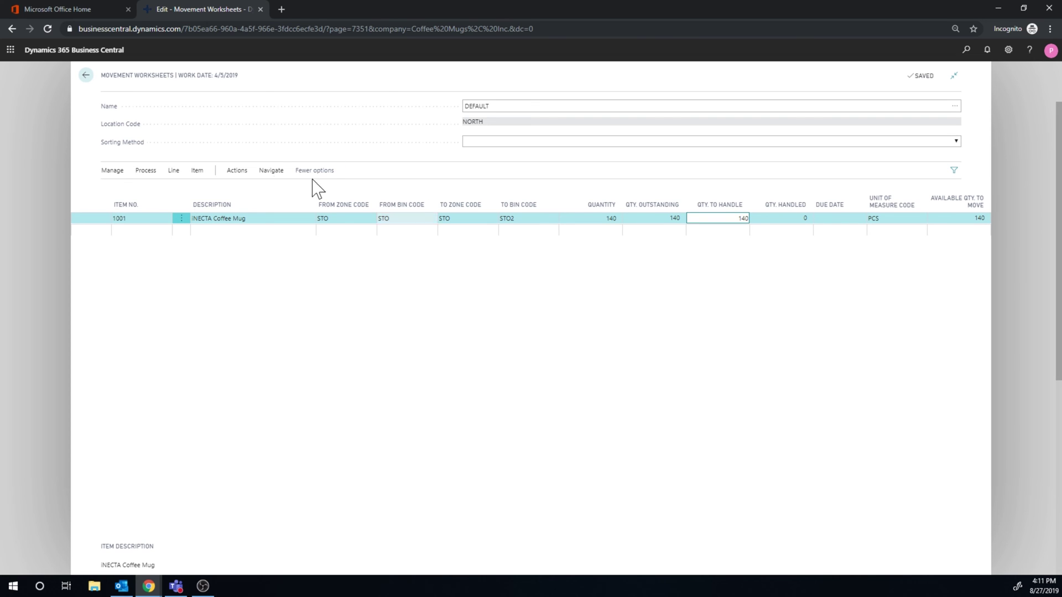
{"action": "left_click", "coordinate": [238, 174]}
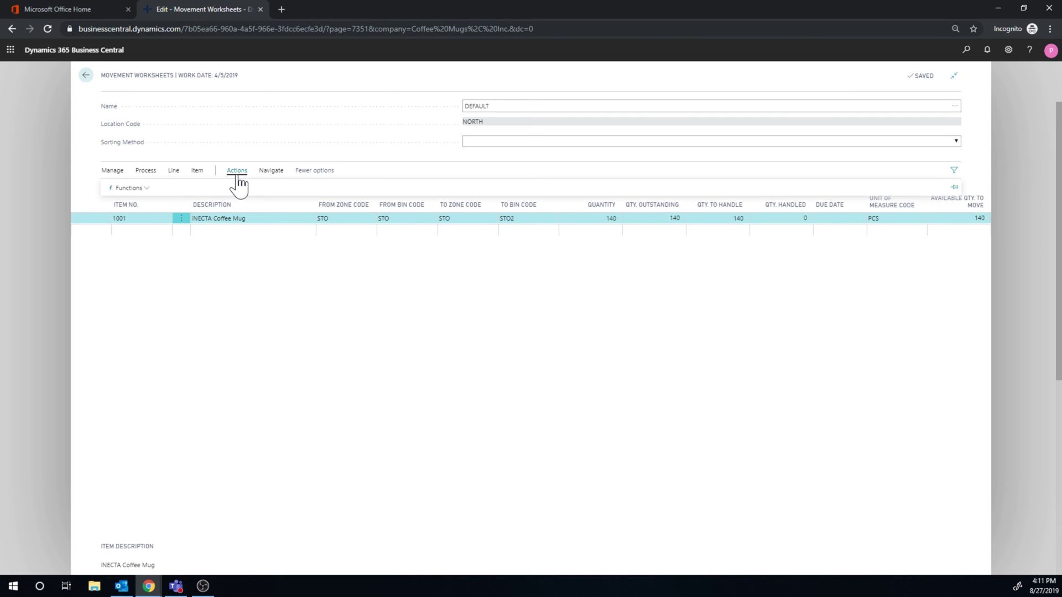
Run Create Movement from the worksheet, confirm to generate WM00003, and return home.
{"action": "left_click", "coordinate": [119, 188]}
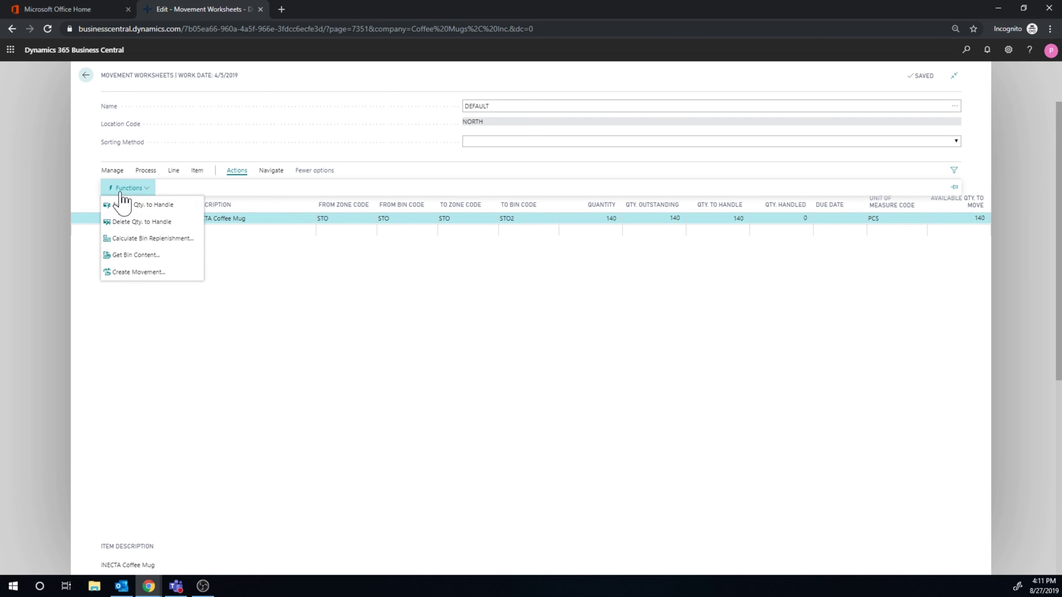
{"action": "left_click", "coordinate": [159, 276]}
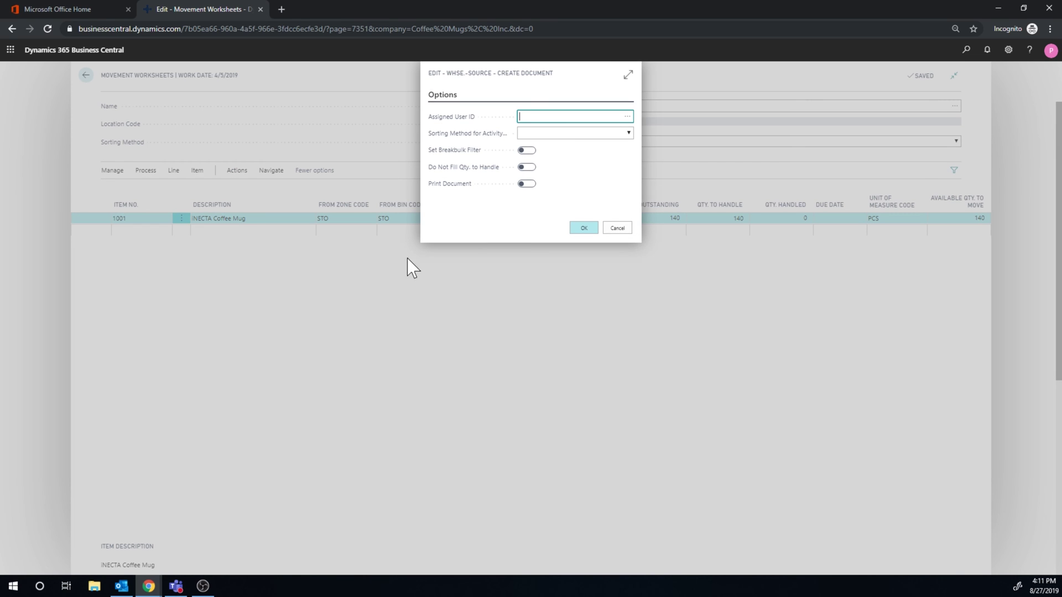
{"action": "left_click", "coordinate": [584, 228]}
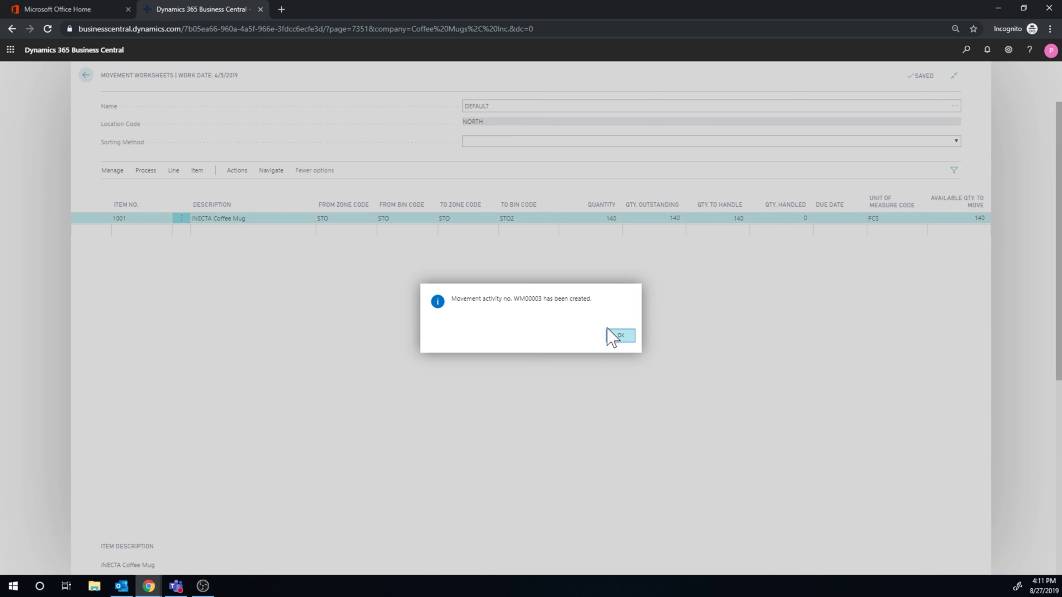
{"action": "left_click", "coordinate": [615, 335]}
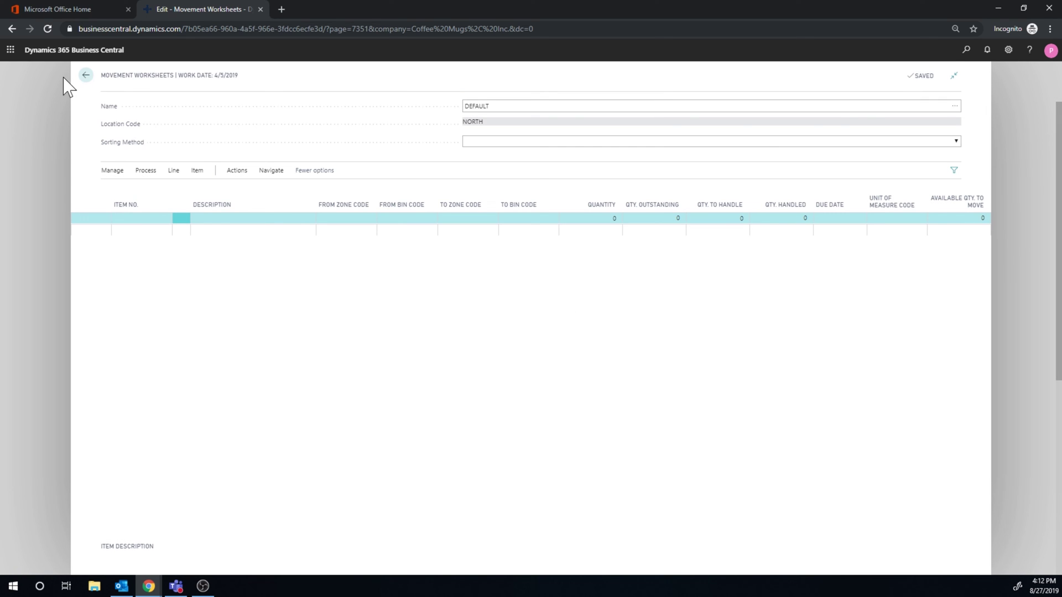
{"action": "left_click", "coordinate": [85, 76]}
Find Warehouse Movements with 'movement ac' and open movement WM00003.
{"action": "left_click", "coordinate": [960, 47]}
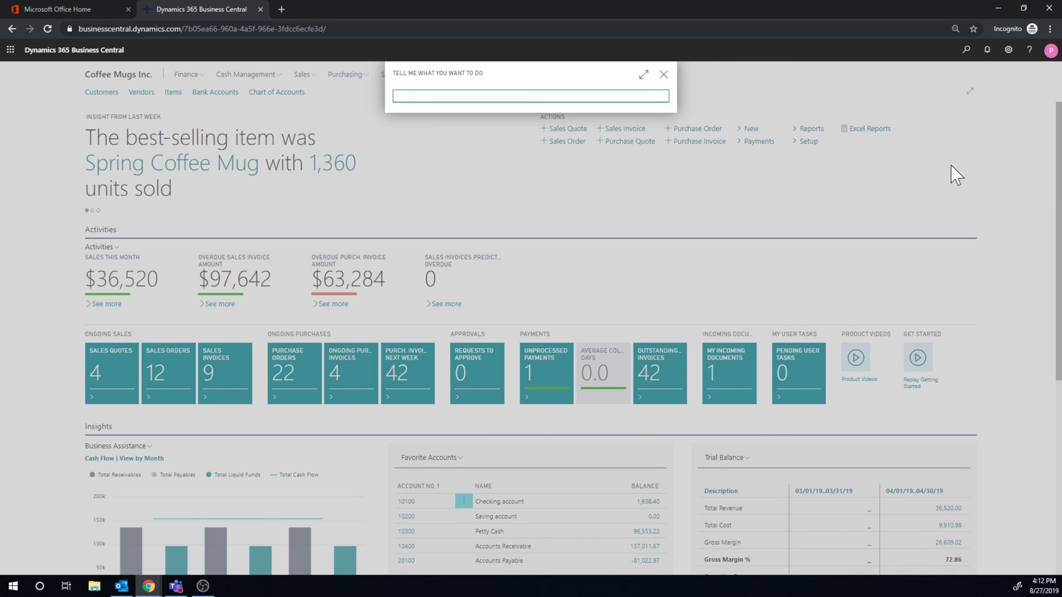
{"action": "type", "text": "movement ac"}
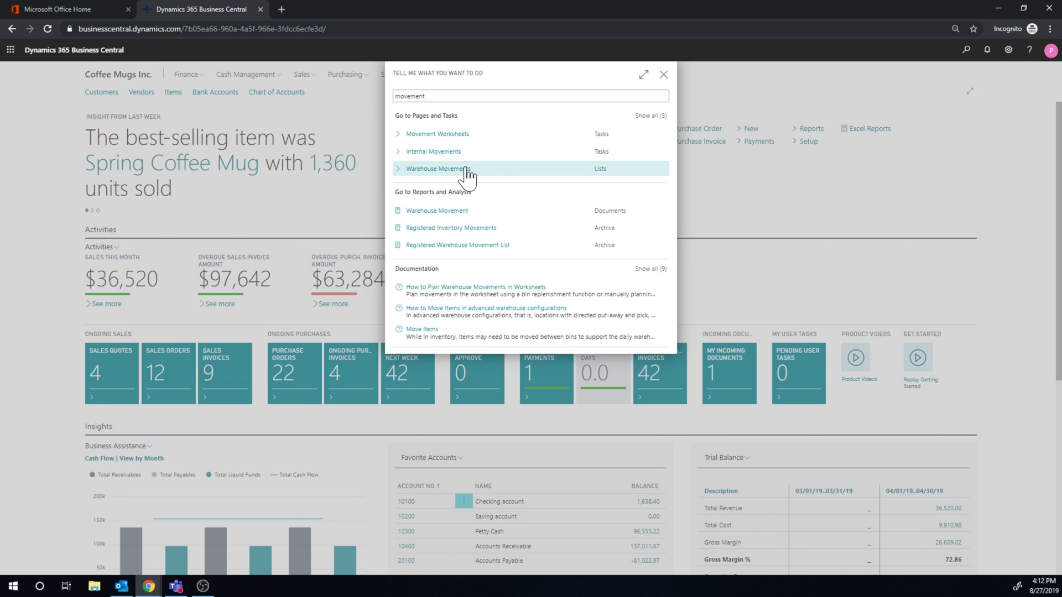
{"action": "left_click", "coordinate": [467, 171]}
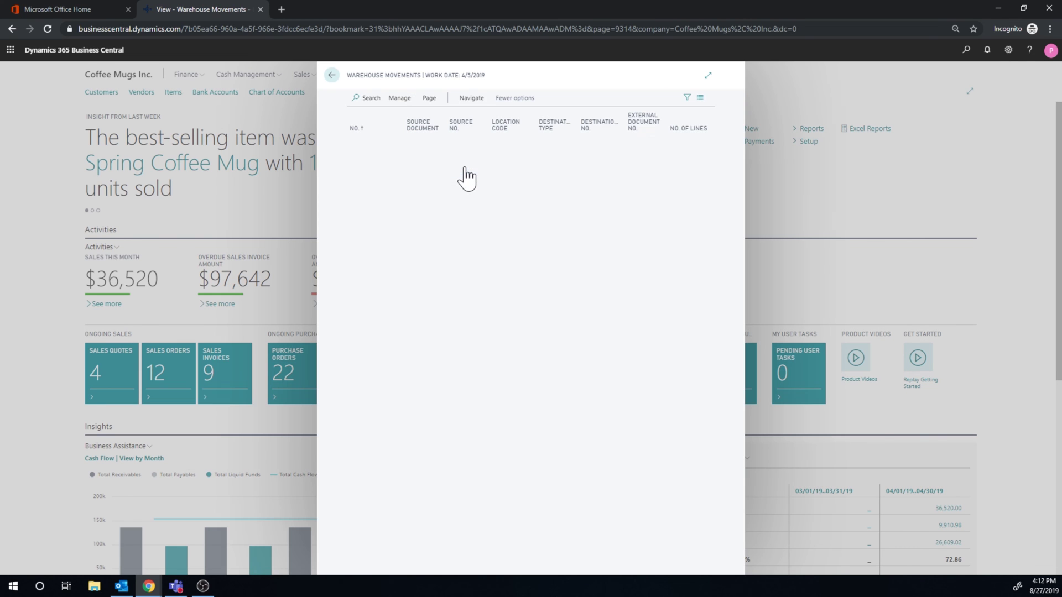
{"action": "left_click", "coordinate": [399, 100]}
{"action": "left_click", "coordinate": [366, 116]}
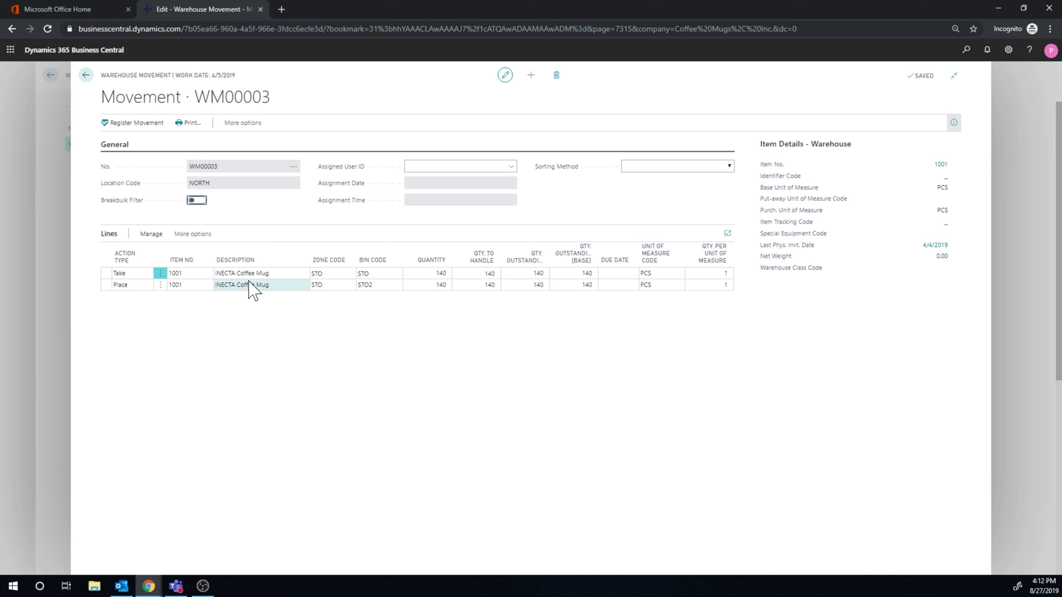
Check the Take and Place bin lines, register WM00003, and close the emptied list.
{"action": "left_click", "coordinate": [379, 273]}
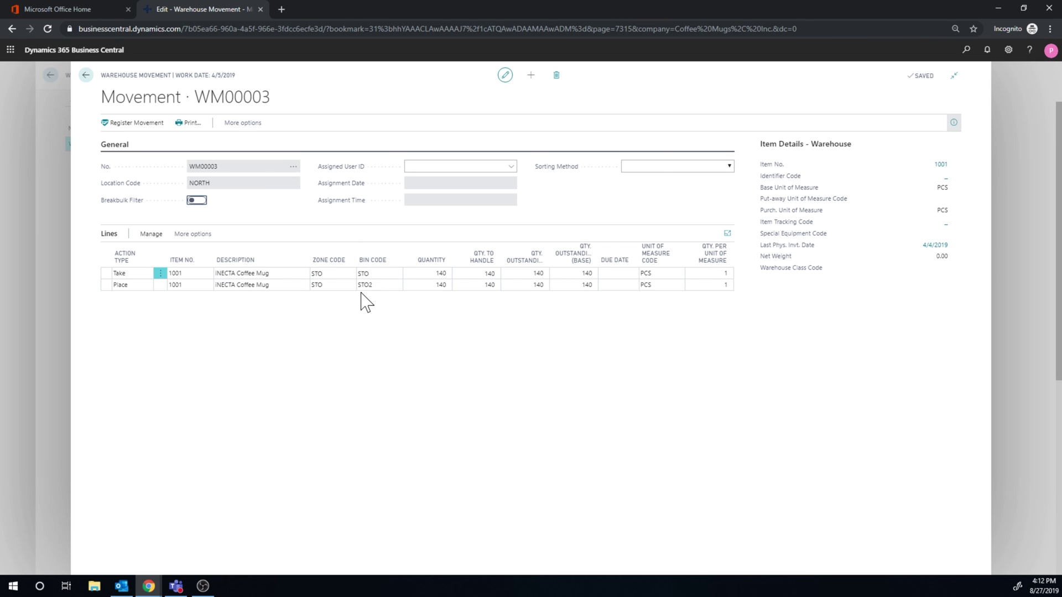
{"action": "key", "text": "Return"}
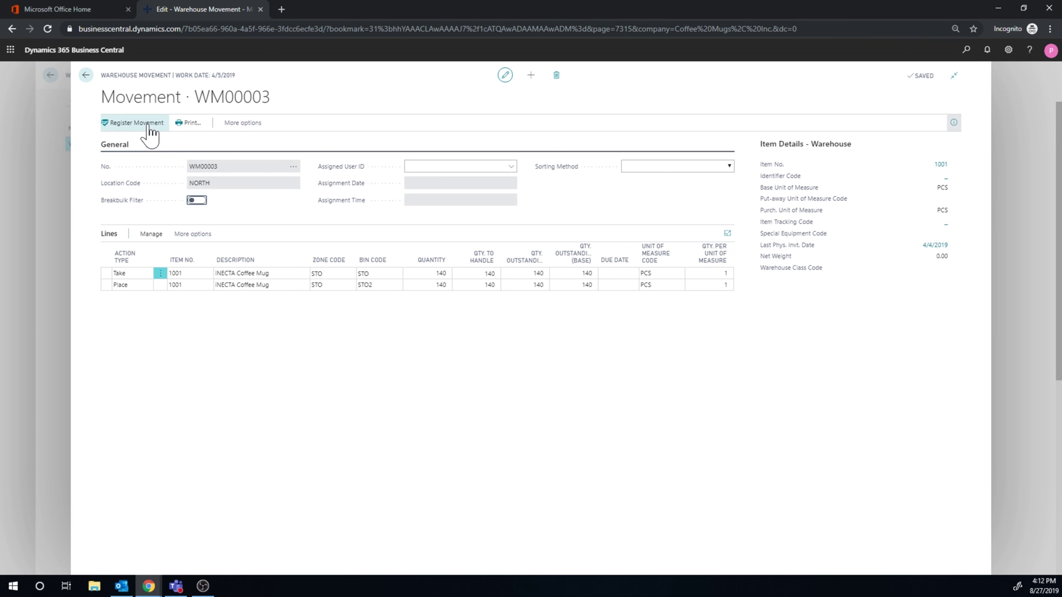
{"action": "left_click", "coordinate": [138, 123]}
{"action": "left_click", "coordinate": [585, 339]}
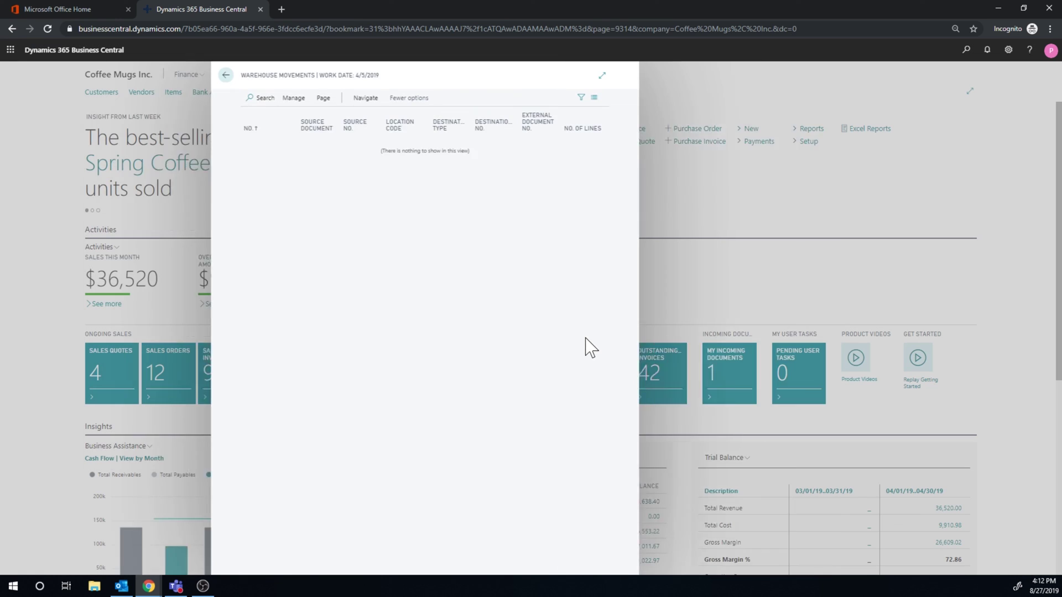
{"action": "left_click", "coordinate": [332, 75]}
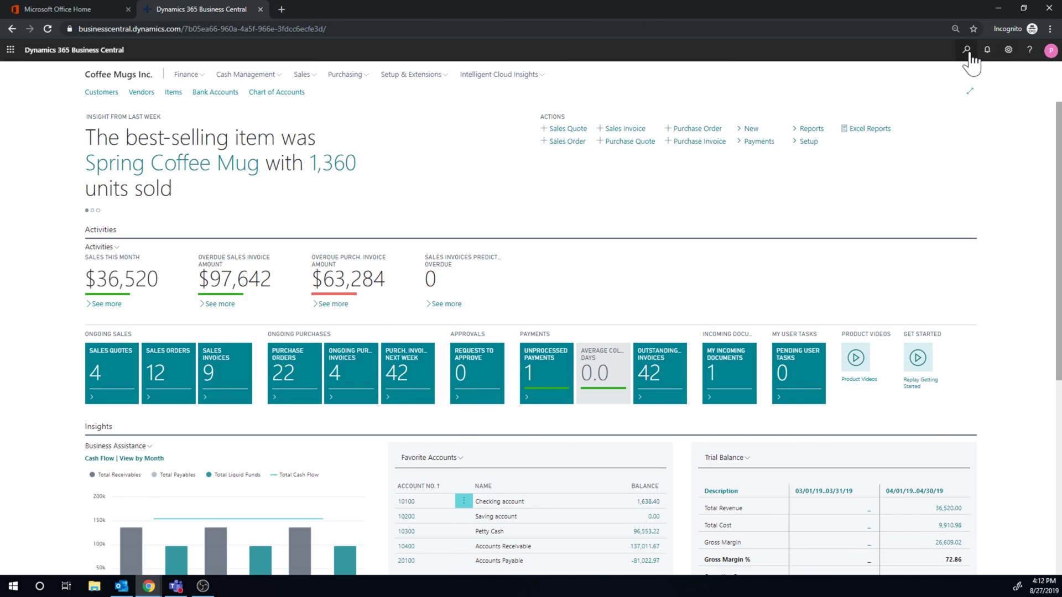
Search 'bin contents' to confirm item 1001's 140 PCS now sit only in STO2.
{"action": "left_click", "coordinate": [966, 49]}
{"action": "type", "text": "bin "}
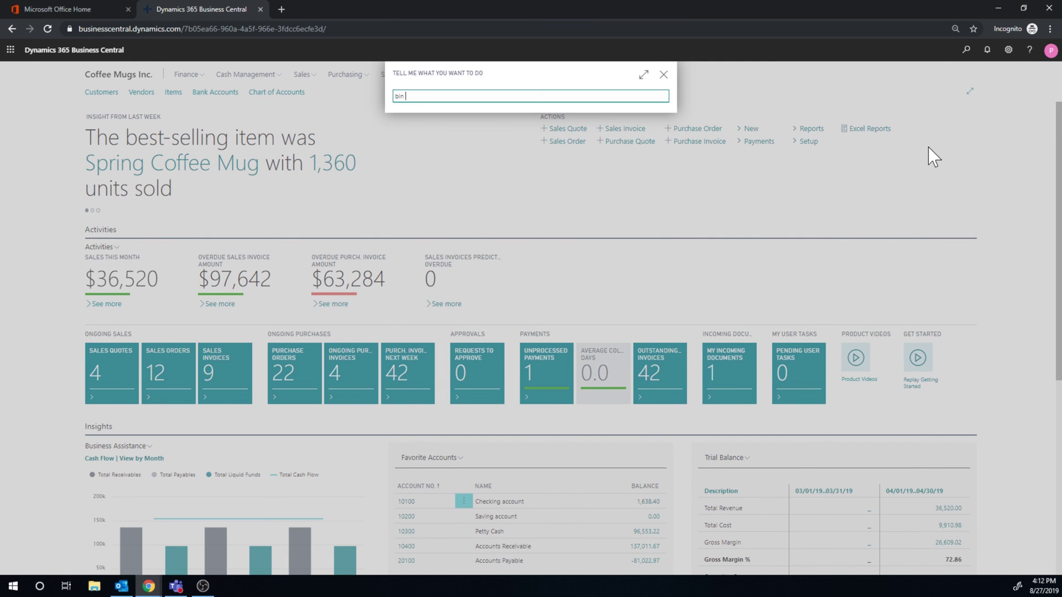
{"action": "type", "text": "contents"}
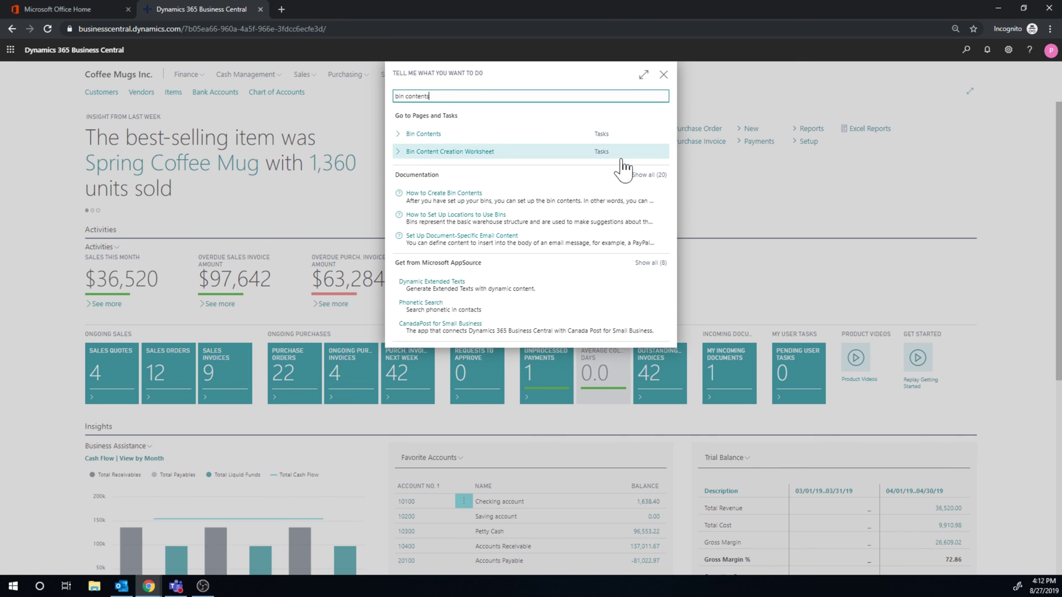
{"action": "left_click", "coordinate": [427, 138]}
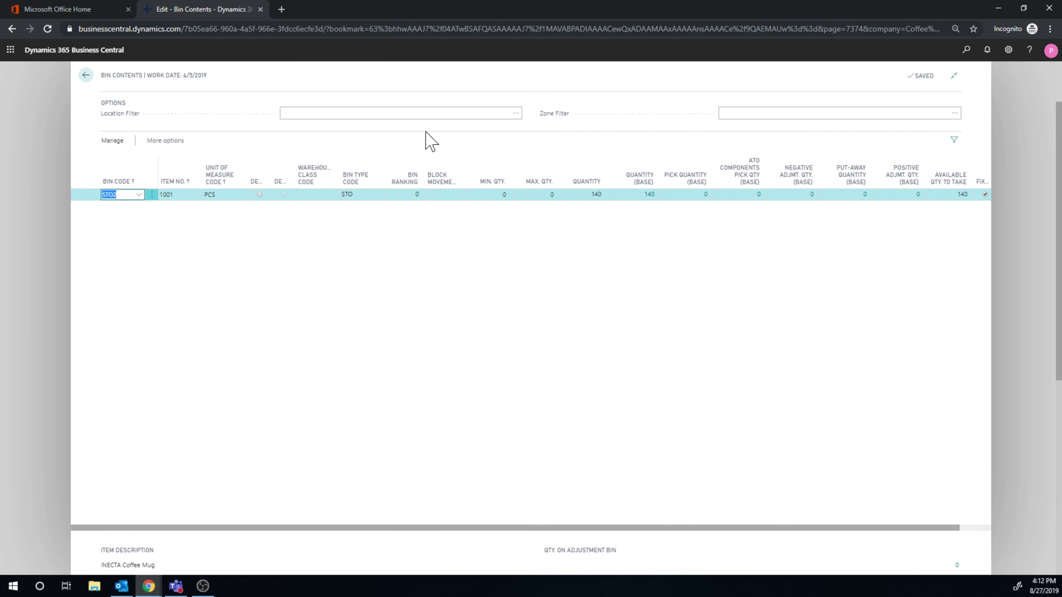